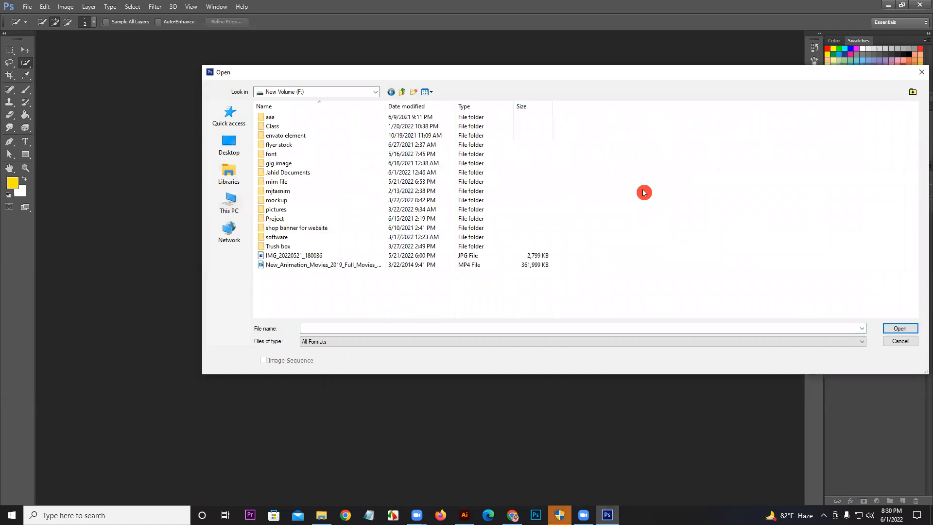
# Open the mockups 3739196.psd and 3809047.psd from the brochure folder inside mockup, and view both documents
pyautogui.doubleClick(297, 199)
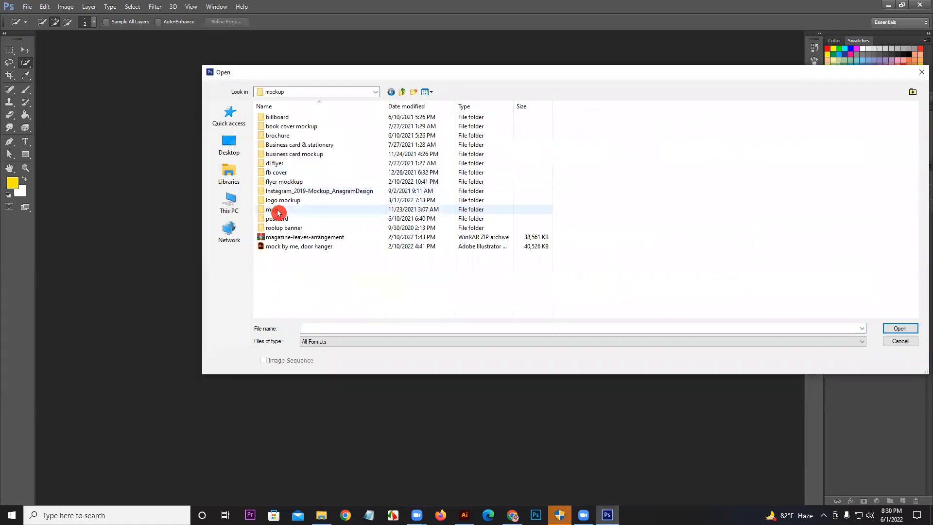
pyautogui.doubleClick(277, 138)
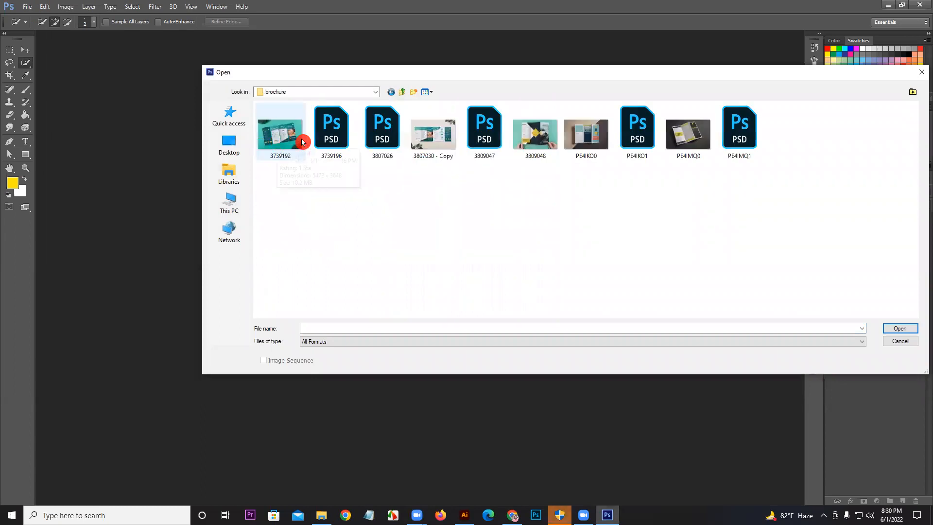
pyautogui.click(322, 138)
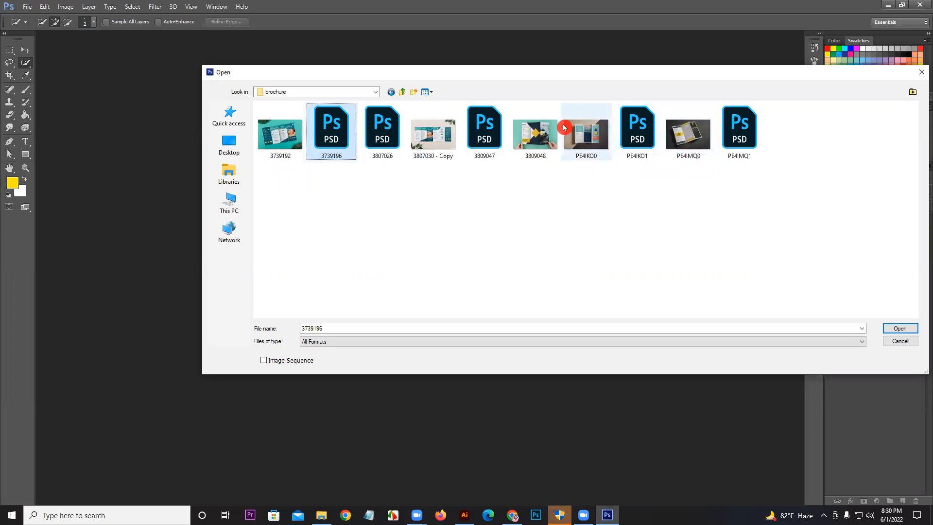
pyautogui.keyDown('ctrl'); pyautogui.click(490, 127); pyautogui.keyUp('ctrl')
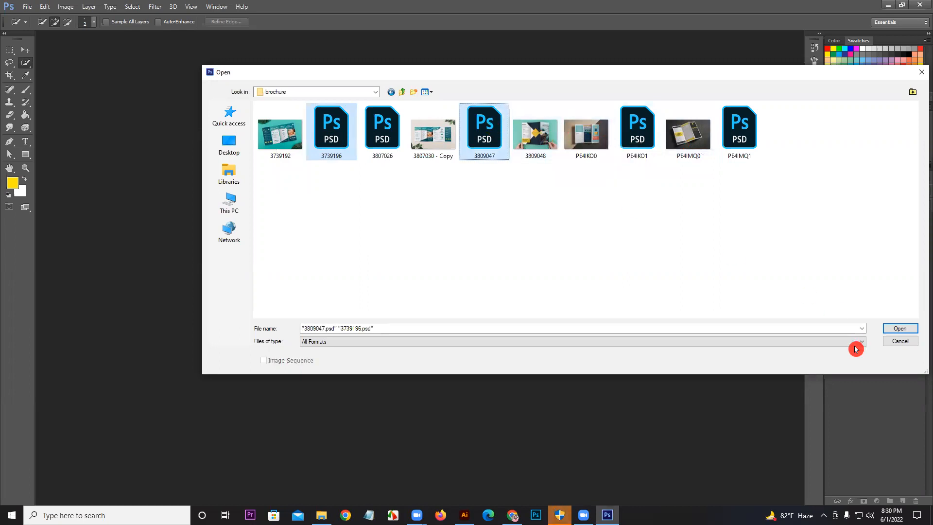
pyautogui.click(894, 330)
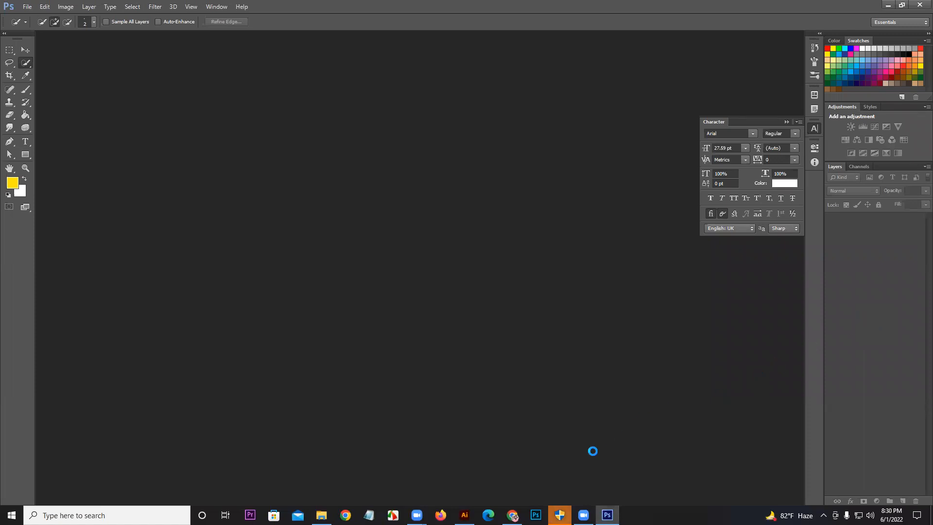
pyautogui.moveTo(513, 515)
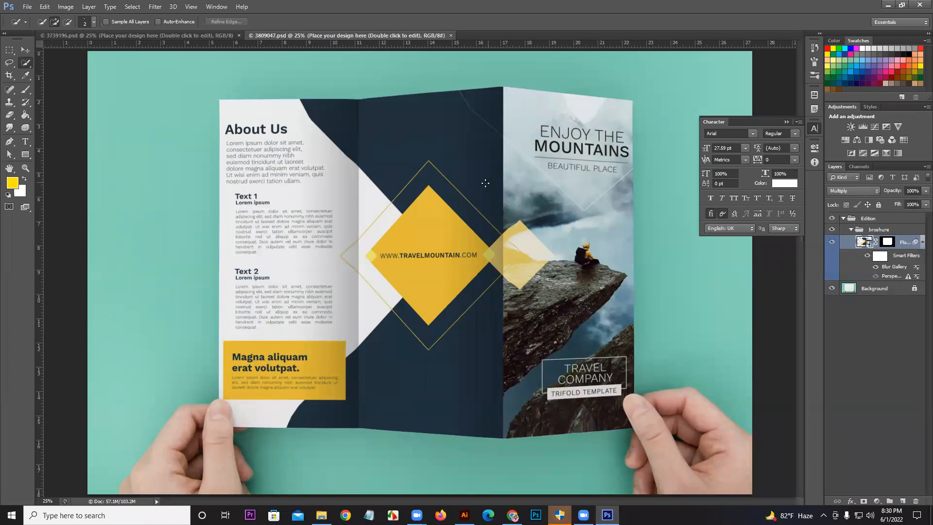
pyautogui.click(180, 35)
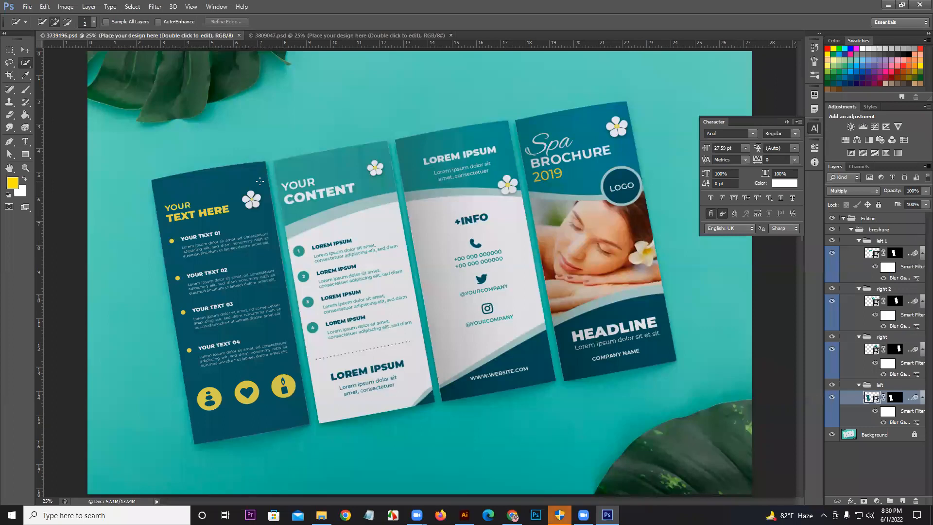
pyautogui.click(319, 38)
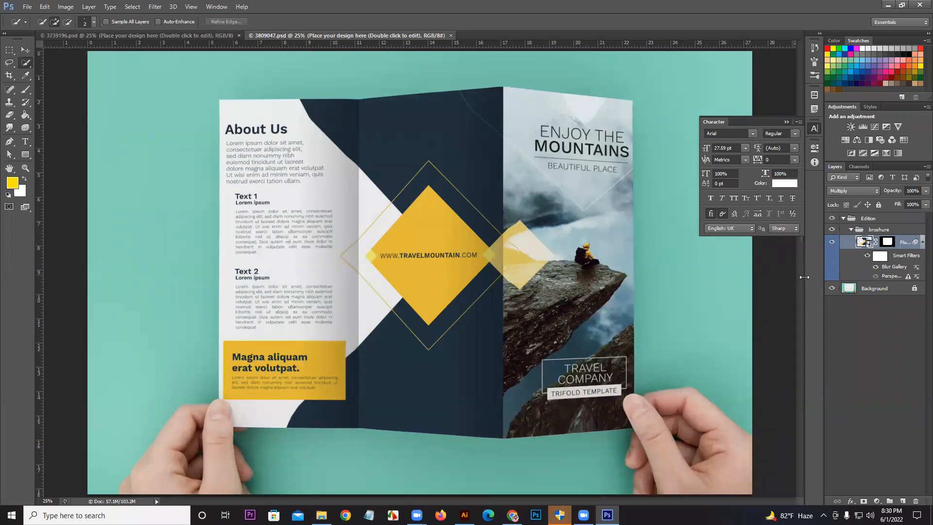
# Open the brochure image Untitled-1.jpg from New folder (6) on the Desktop
pyautogui.click(26, 6)
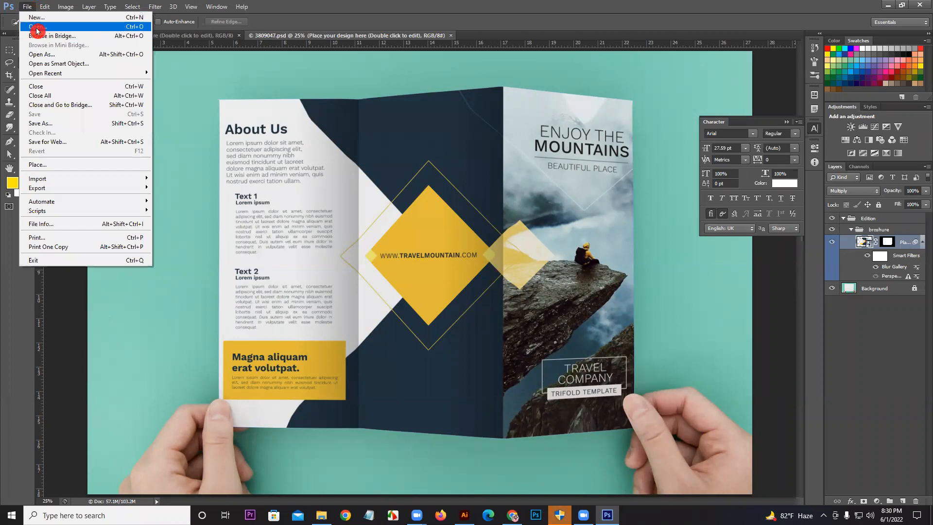
pyautogui.click(37, 27)
pyautogui.click(237, 138)
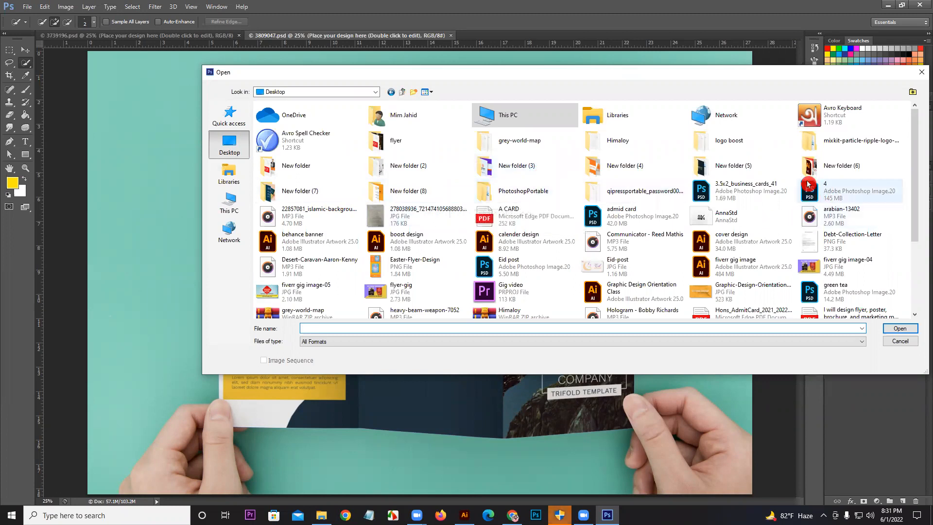
pyautogui.doubleClick(821, 165)
pyautogui.click(330, 131)
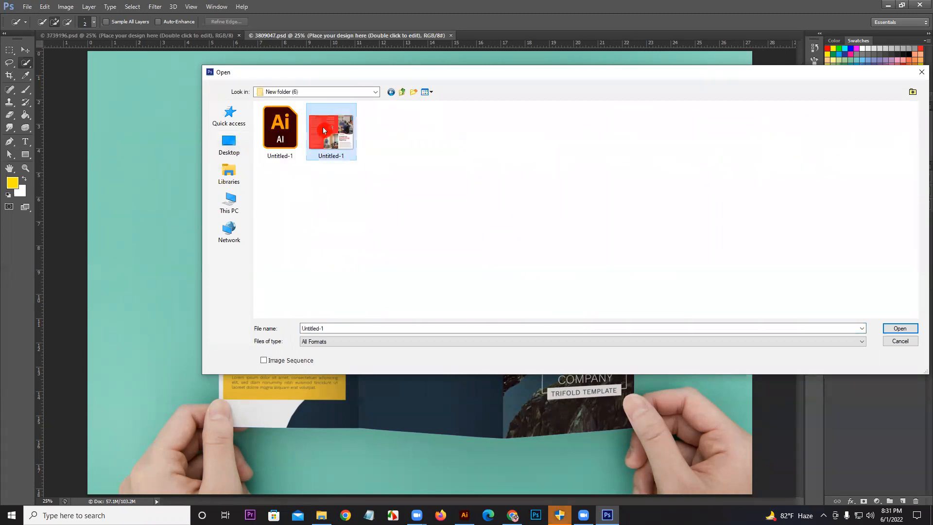
pyautogui.click(900, 329)
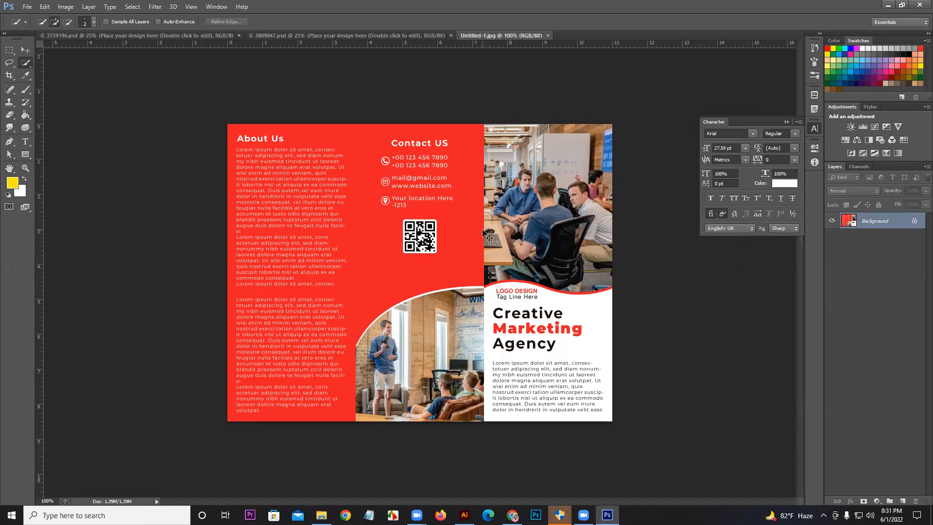
# Copy the entire Untitled-1.jpg artwork and paste it into the design smart object of the 3809047.psd mockup
pyautogui.hotkey('ctrl', 'a')
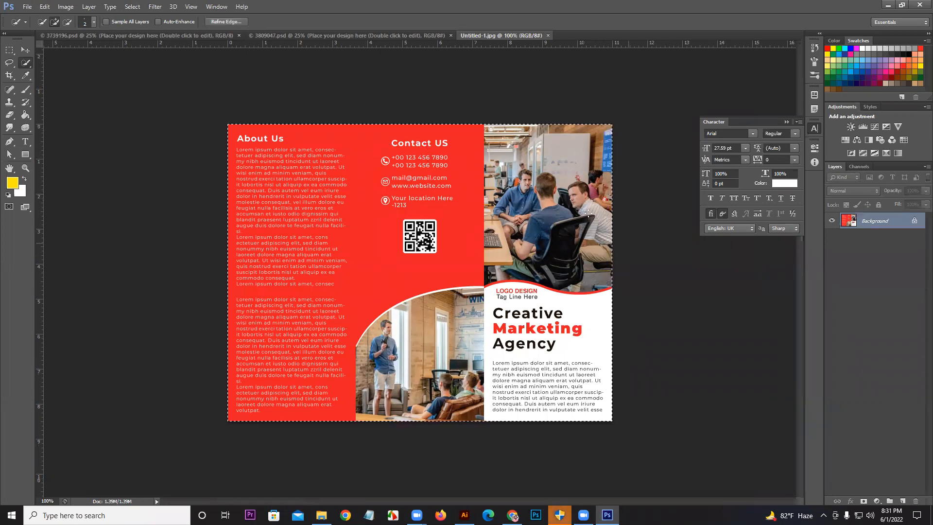
pyautogui.click(381, 35)
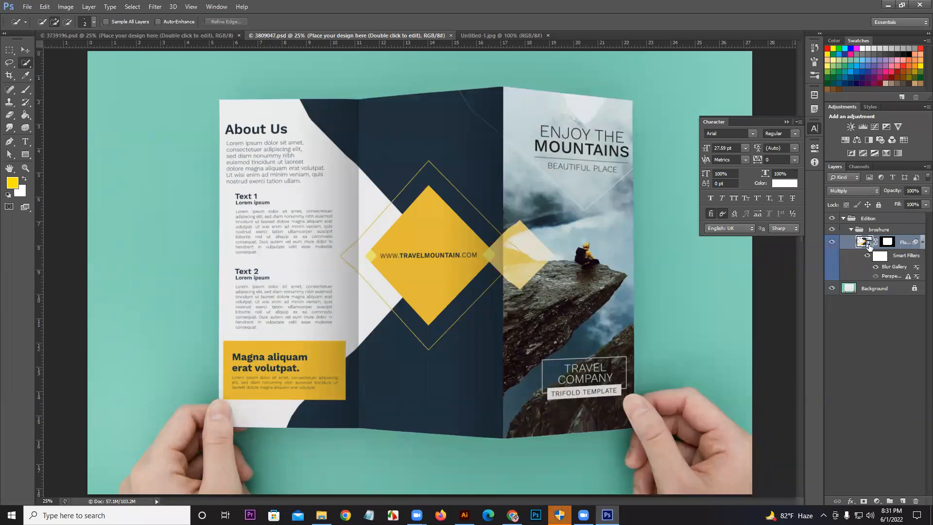
pyautogui.doubleClick(868, 243)
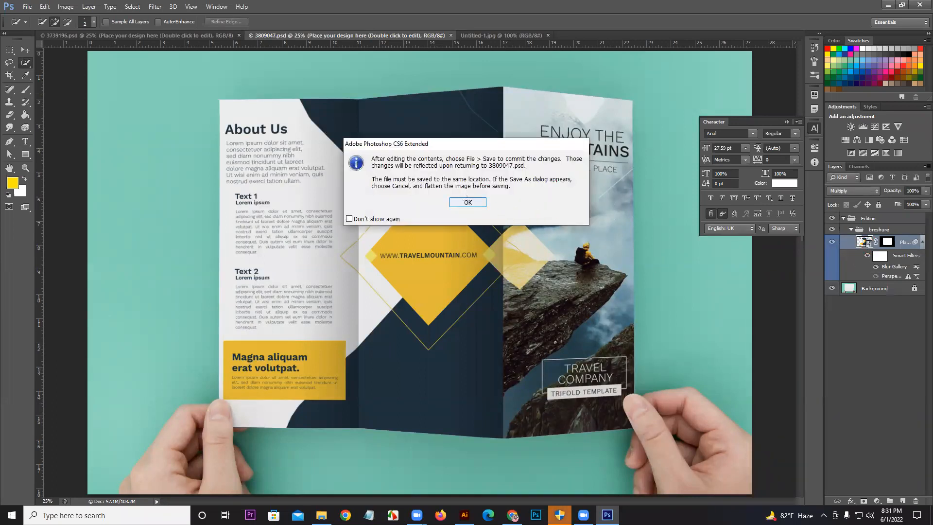
pyautogui.click(467, 200)
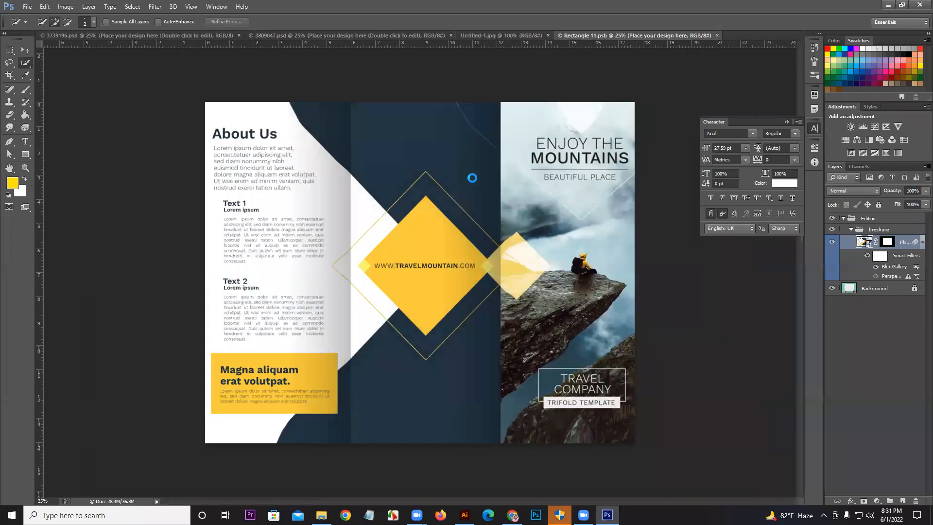
pyautogui.click(486, 37)
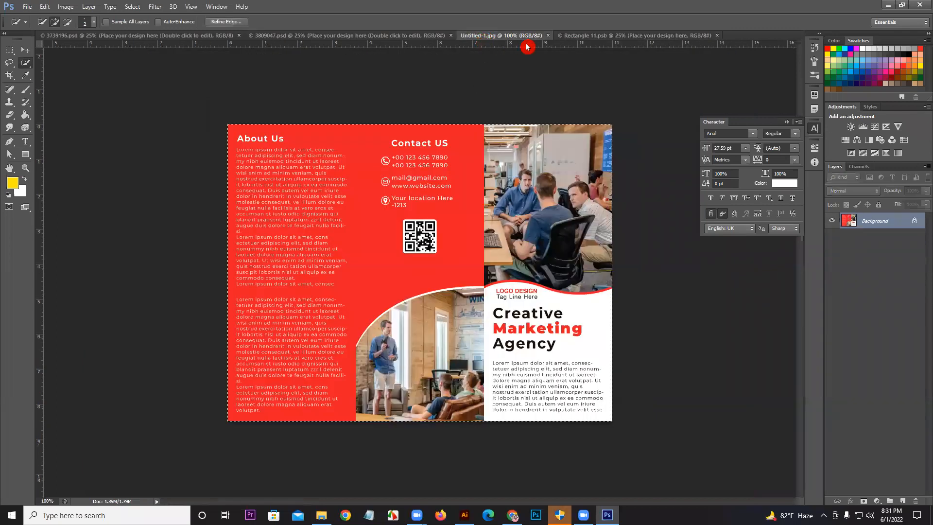
pyautogui.click(585, 39)
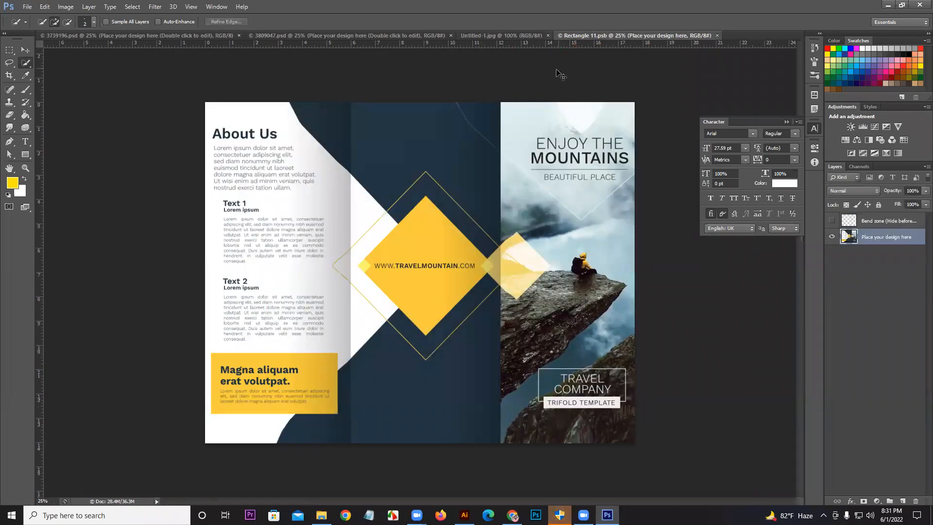
pyautogui.hotkey('ctrl', 'v')
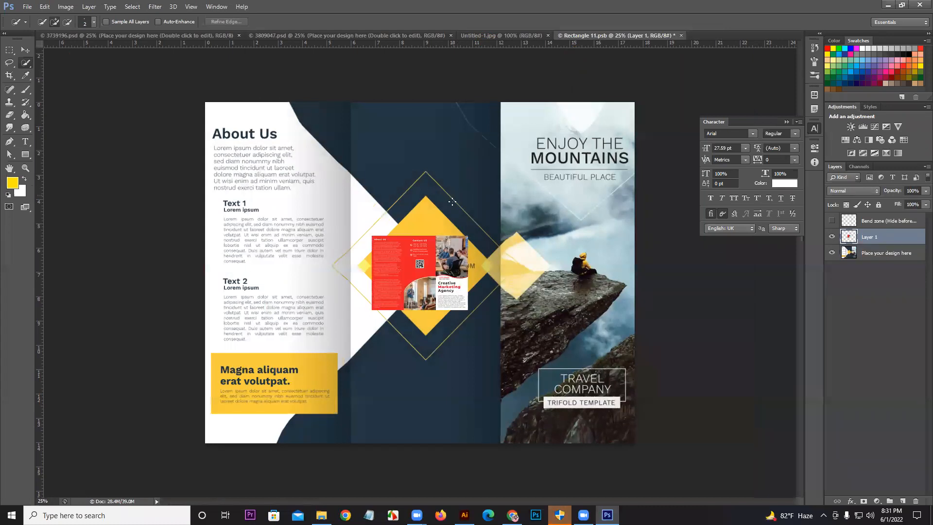
# Convert the pasted brochure layer to a smart object and check the Bend zone layer's fold lines
pyautogui.click(26, 50)
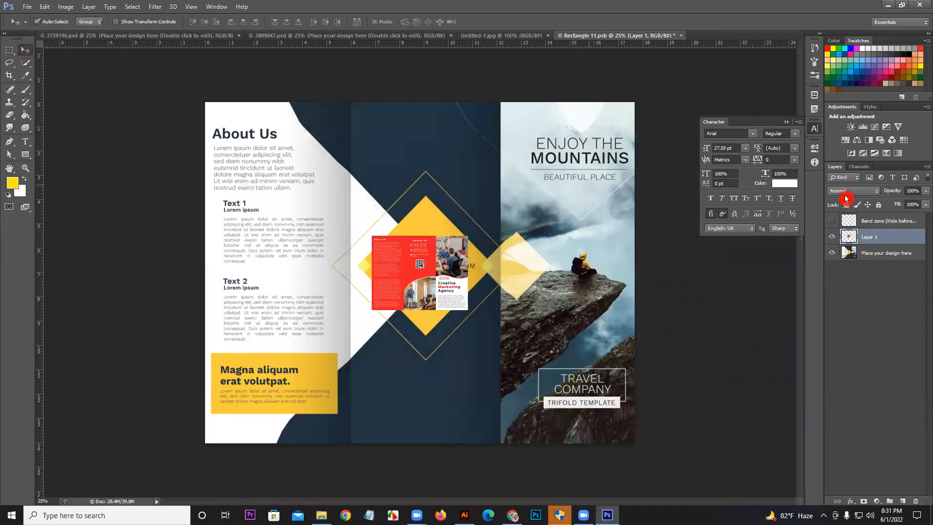
pyautogui.rightClick(905, 232)
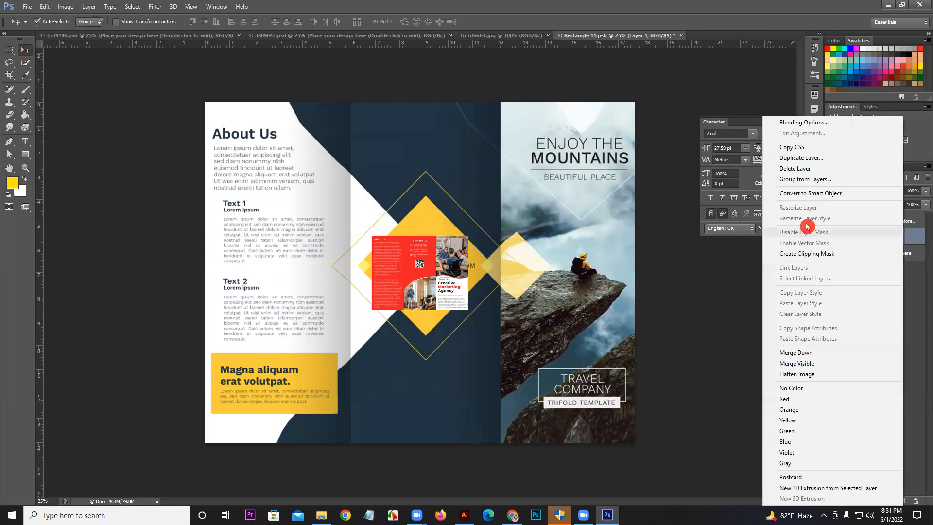
pyautogui.click(805, 195)
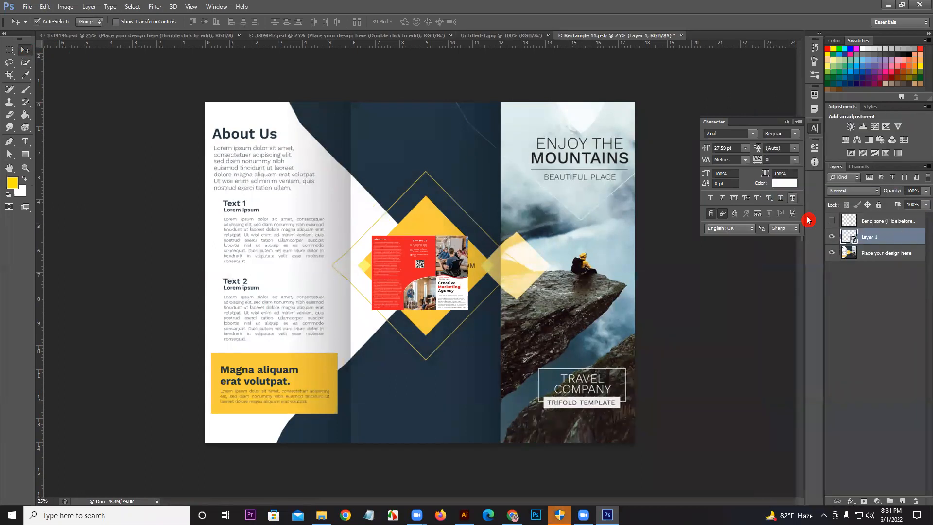
pyautogui.click(832, 220)
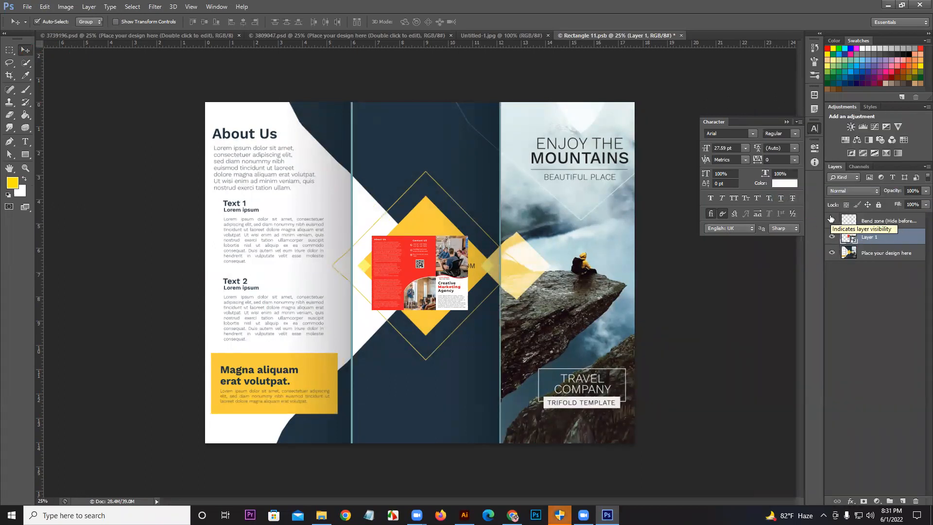
# Stretch the brochure layer to fill the canvas, about 446% wide and 462% high, and check it against the Bend zone fold lines
pyautogui.hotkey('ctrl', 't')
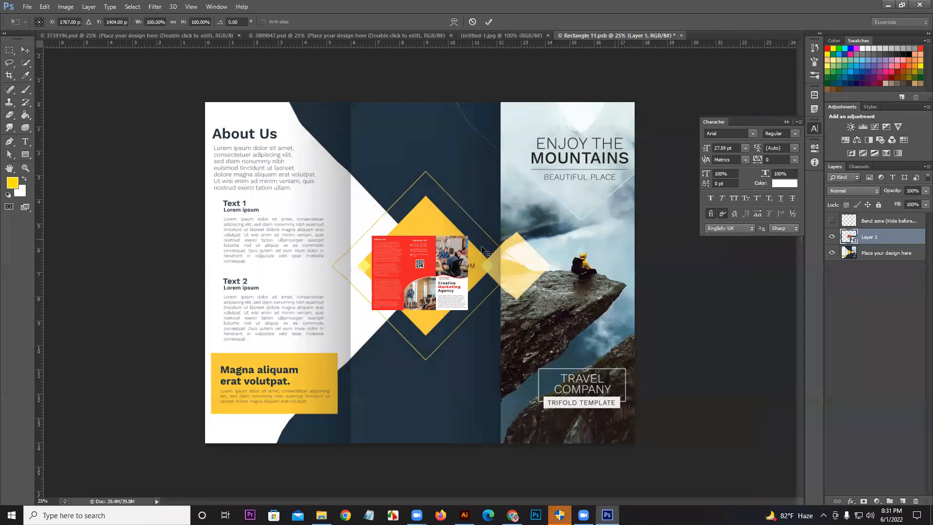
pyautogui.moveTo(468, 235); pyautogui.dragTo(665, 139)
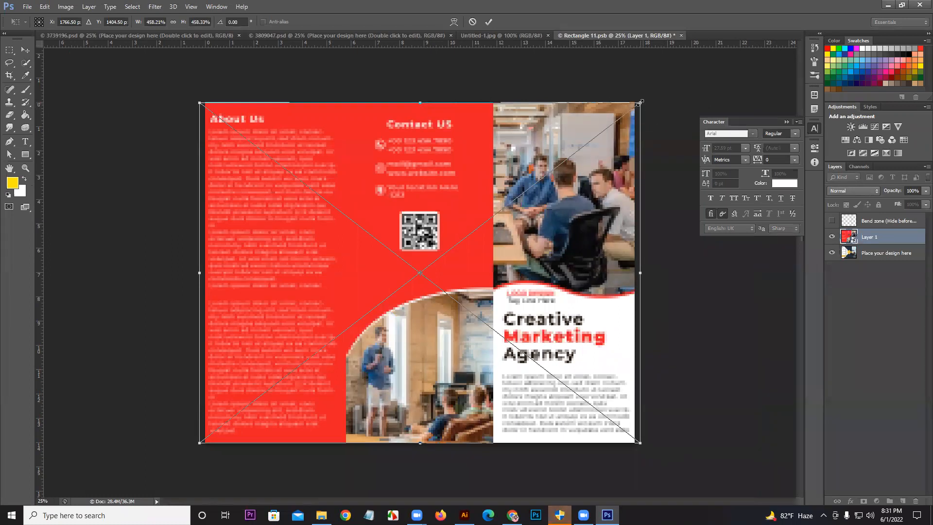
pyautogui.moveTo(642, 101); pyautogui.dragTo(642, 100)
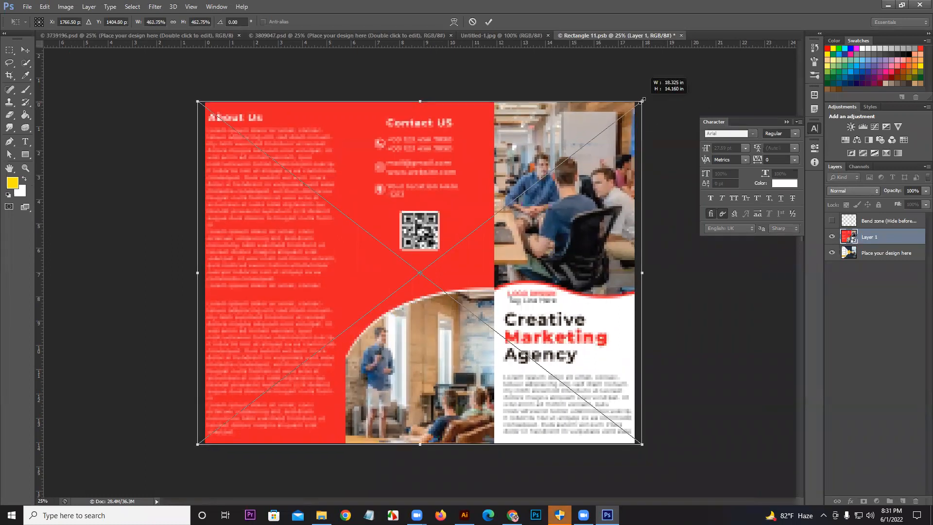
pyautogui.moveTo(642, 272); pyautogui.dragTo(637, 272)
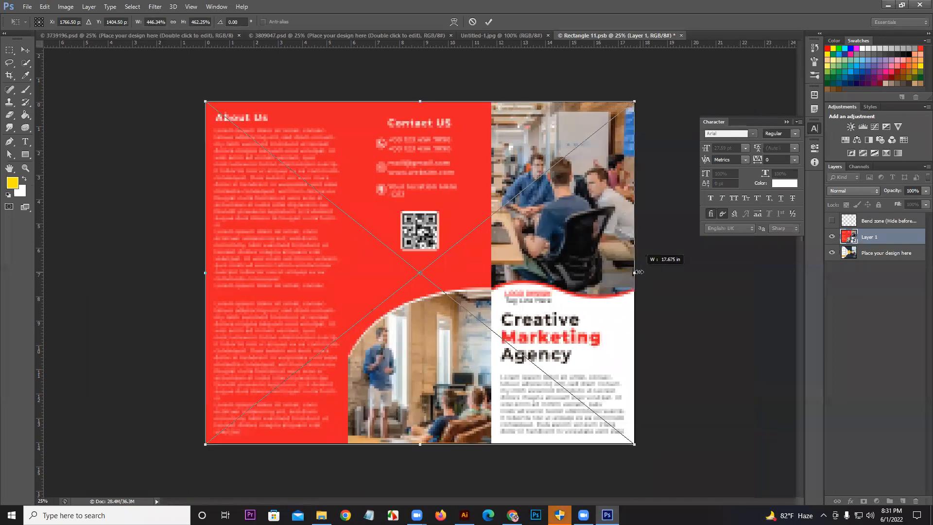
pyautogui.click(488, 21)
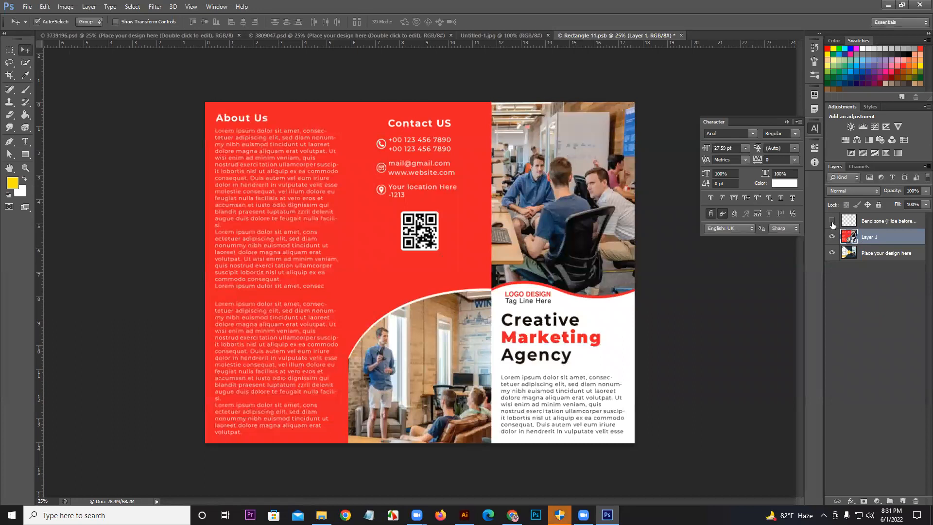
pyautogui.click(831, 222)
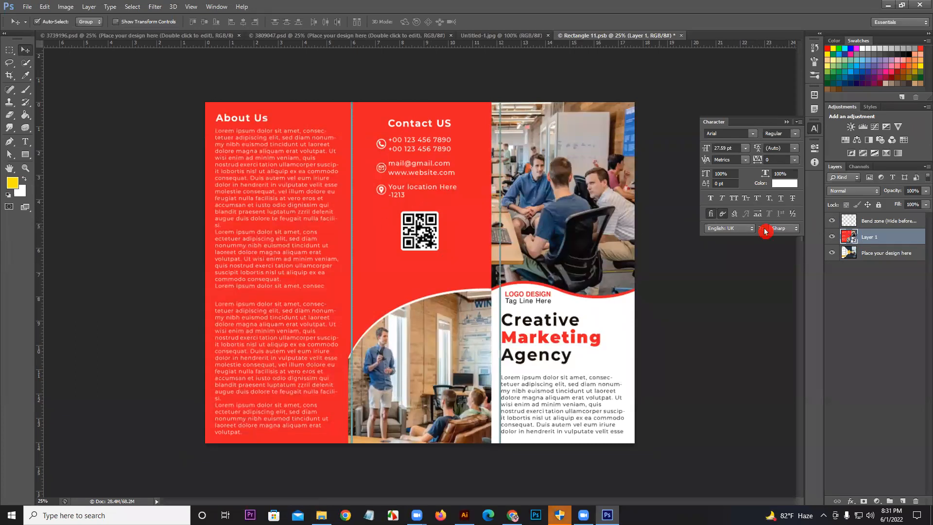
pyautogui.click(830, 222)
# Save and close the edited design smart object, and return to the 3809047.psd mockup
pyautogui.hotkey('ctrl', 's')
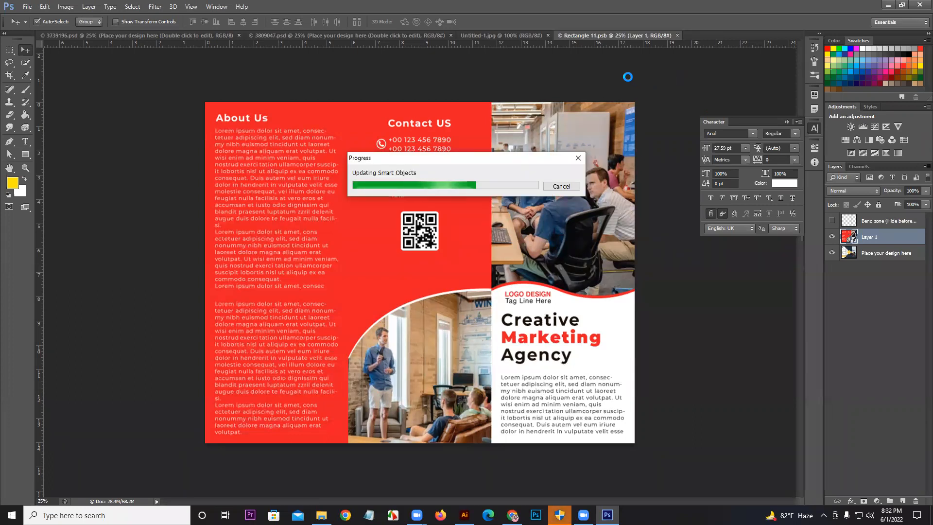
pyautogui.click(683, 38)
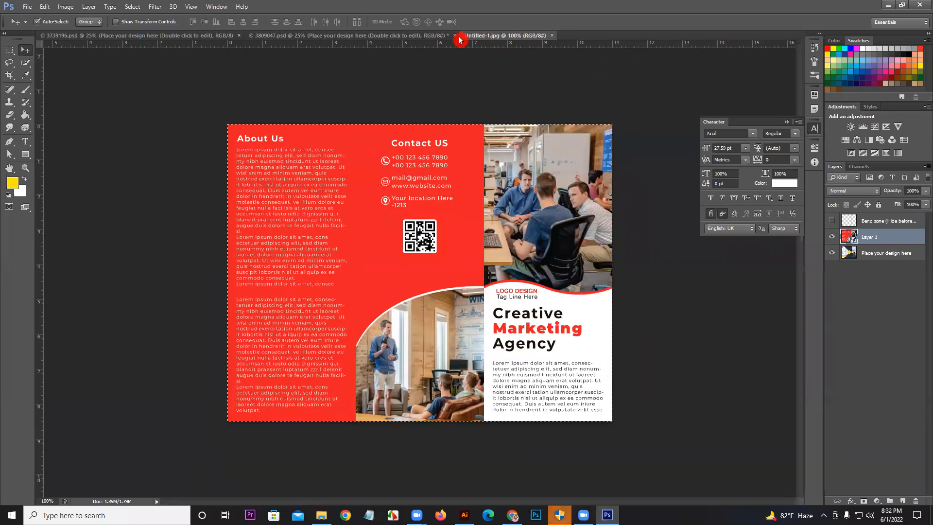
pyautogui.click(426, 34)
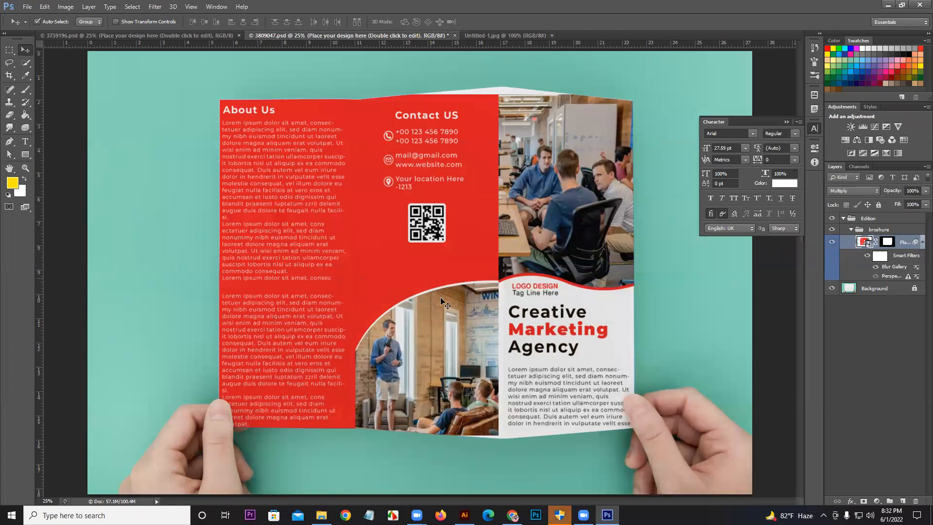
# Open the smart object of the "left 1" group in 3739196.psd and return to the mockup to compare its panels
pyautogui.click(175, 36)
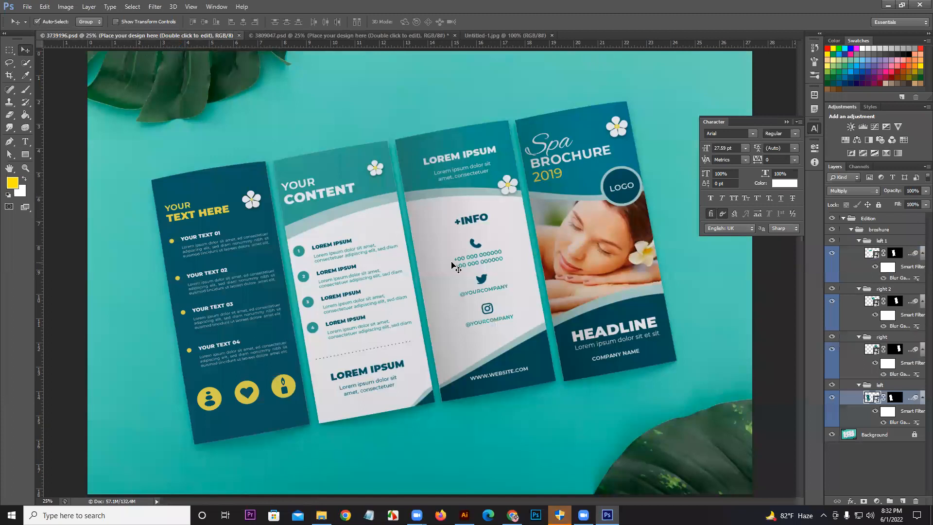
pyautogui.doubleClick(875, 256)
pyautogui.click(469, 204)
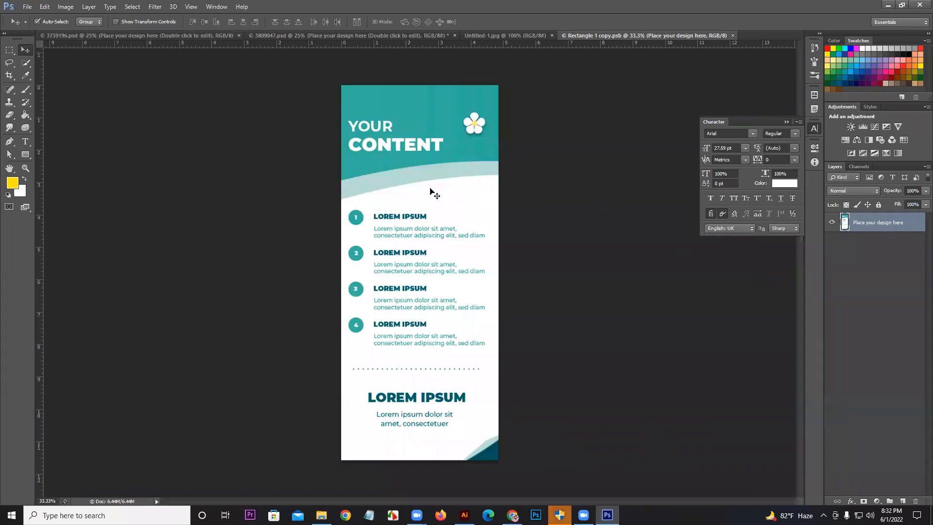
pyautogui.click(76, 36)
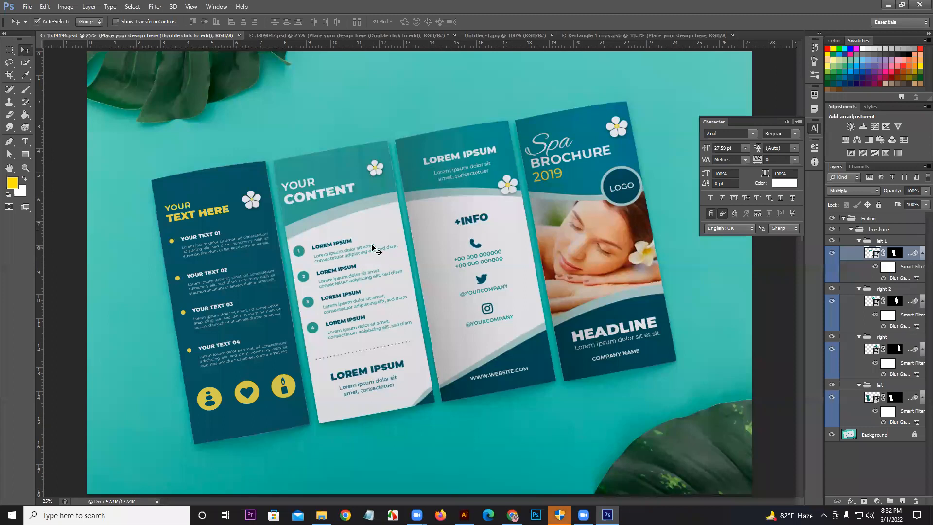
# Select the About Us panel in Untitled-1.jpg and place a copy of it in Rectangle 1 copy.psb, aligned to the canvas's upper-left corner
pyautogui.click(508, 36)
pyautogui.hotkey('ctrl', 'd')
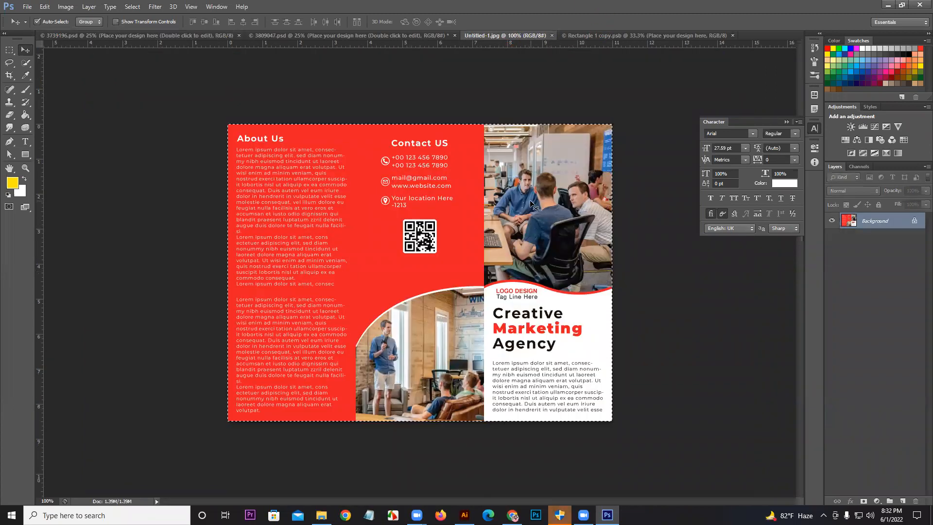
pyautogui.press('m')
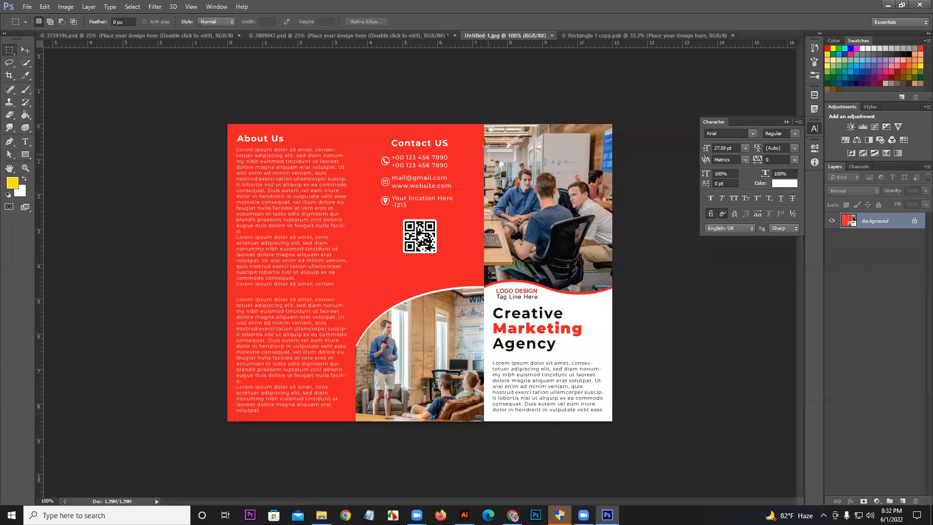
pyautogui.moveTo(226, 123); pyautogui.dragTo(355, 422)
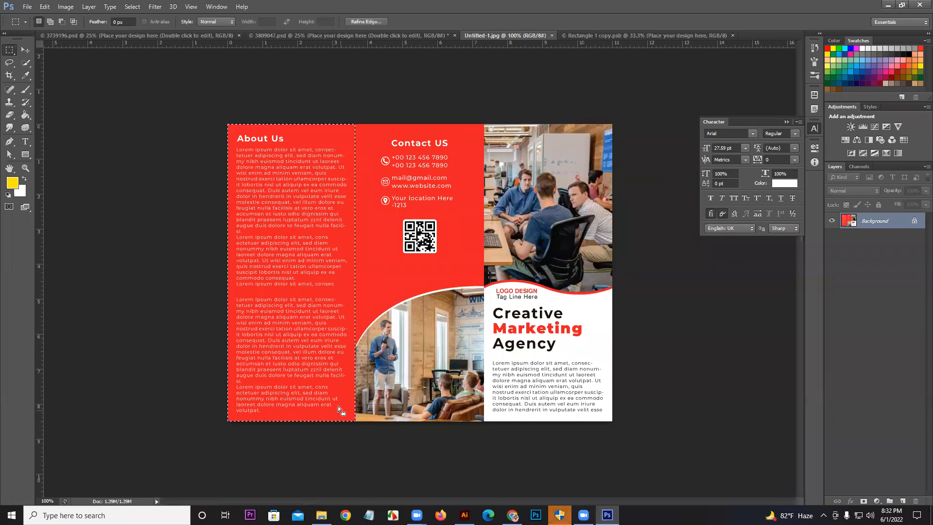
pyautogui.press('v')
pyautogui.moveTo(317, 356); pyautogui.dragTo(369, 148)
# Convert the About Us panel layer to a smart object and scale it to fill the whole canvas
pyautogui.rightClick(879, 223)
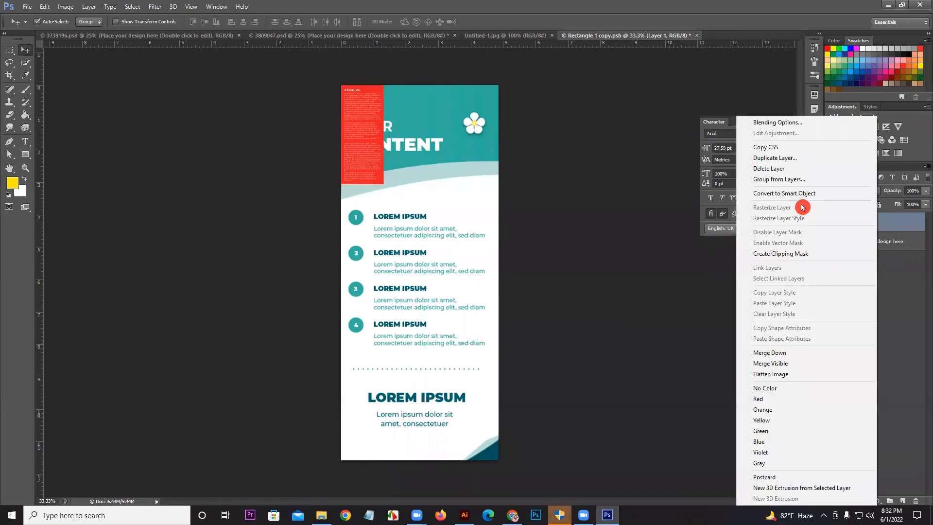
pyautogui.click(520, 217)
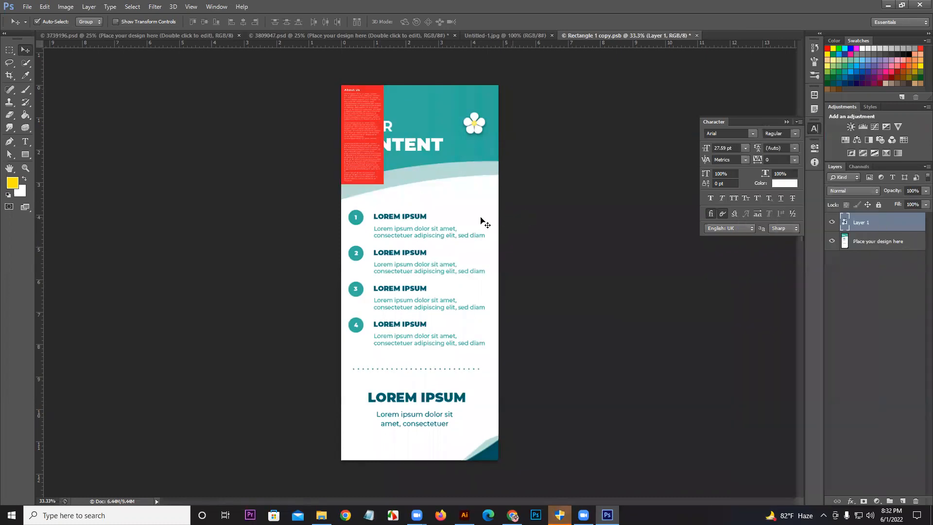
pyautogui.hotkey('ctrl', 't')
pyautogui.moveTo(384, 184); pyautogui.dragTo(473, 446)
pyautogui.click(487, 22)
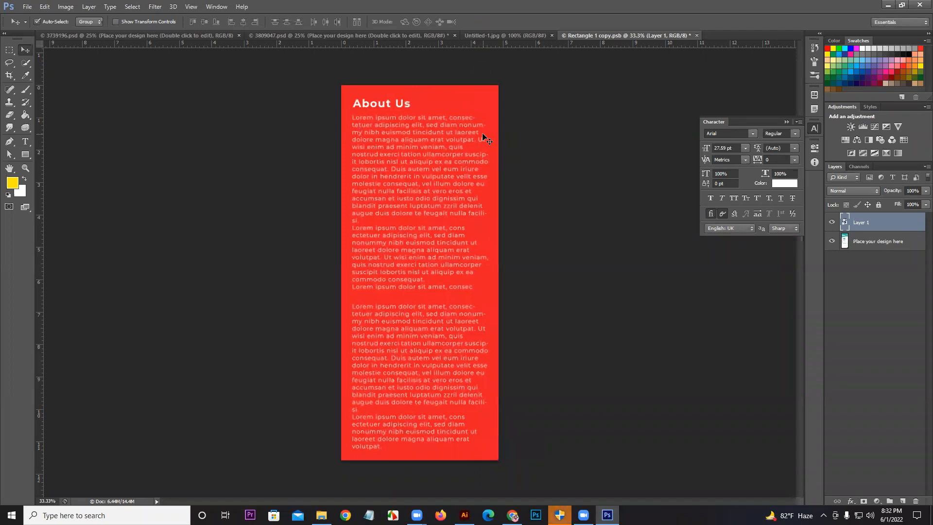
# Save and close Rectangle 1 copy.psb, and return to the 3739196.psd mockup
pyautogui.hotkey('ctrl', 's')
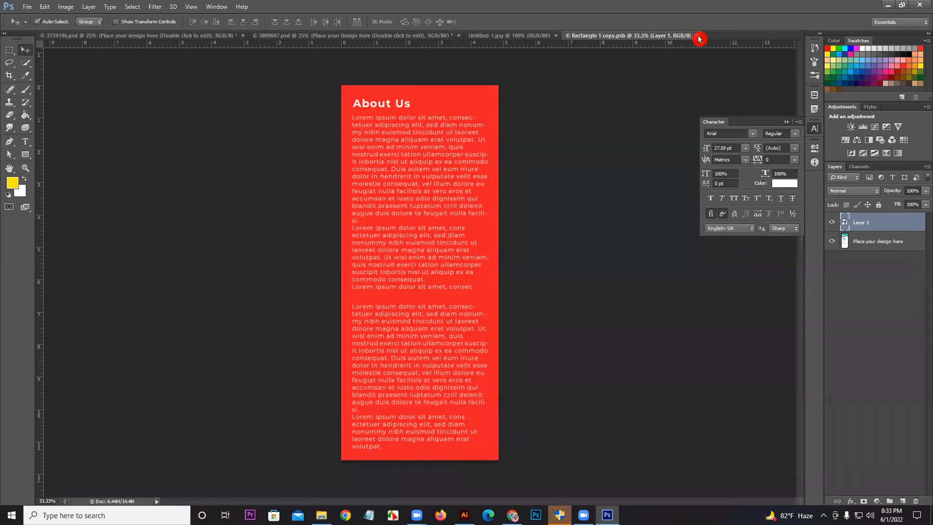
pyautogui.click(694, 38)
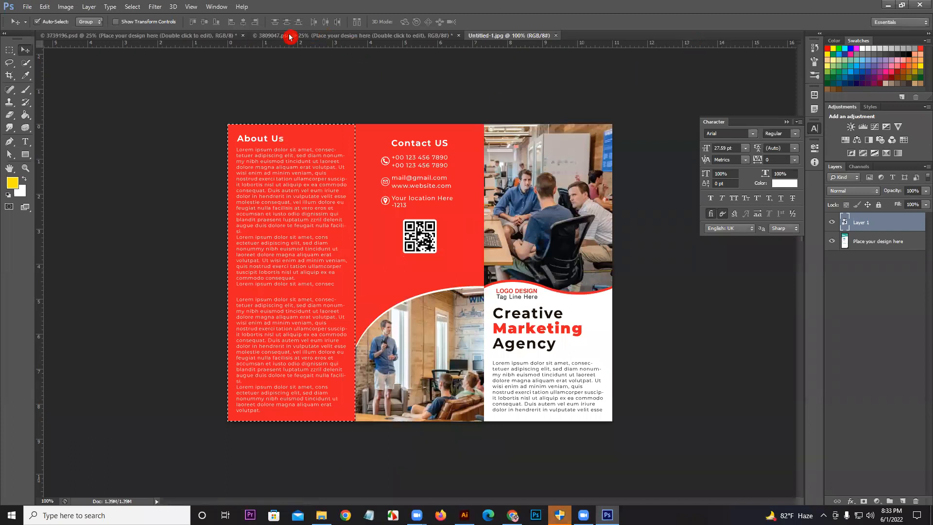
pyautogui.click(208, 37)
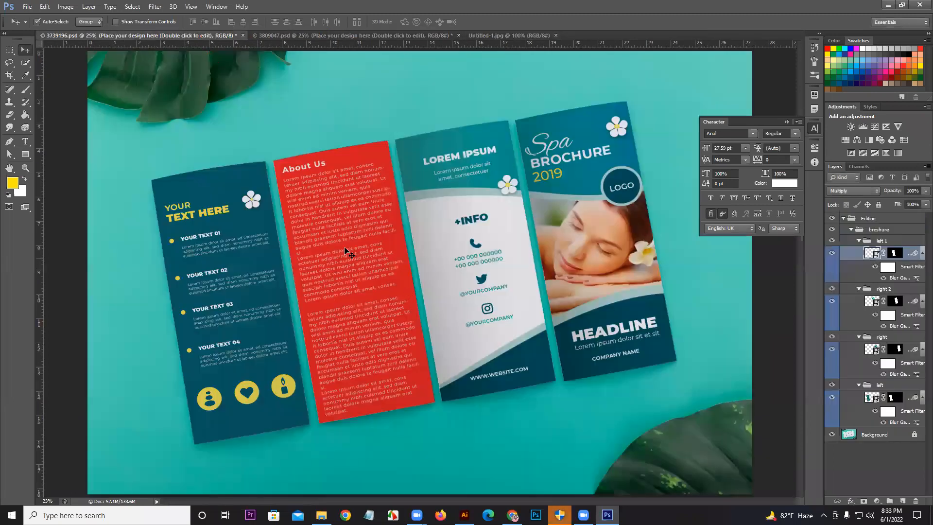
# Check the panel order in the 3809047.psd mockup, and cut the Creative Marketing Agency cover panel out of Untitled-1.jpg
pyautogui.click(334, 37)
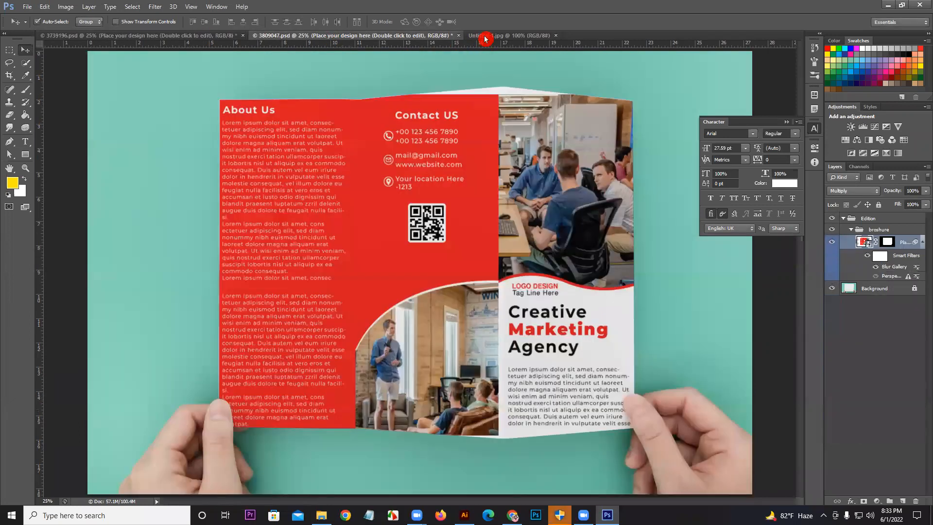
pyautogui.click(484, 38)
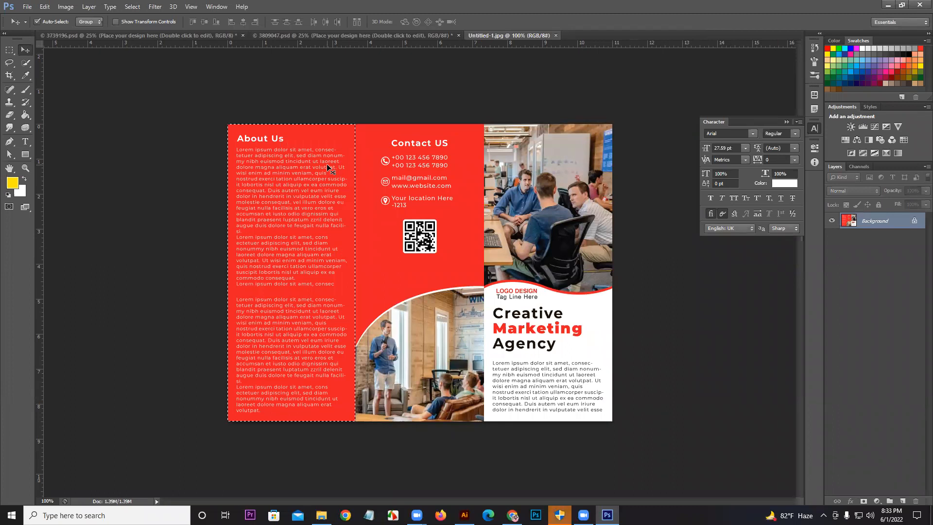
pyautogui.press('m')
pyautogui.moveTo(393, 170); pyautogui.dragTo(585, 165)
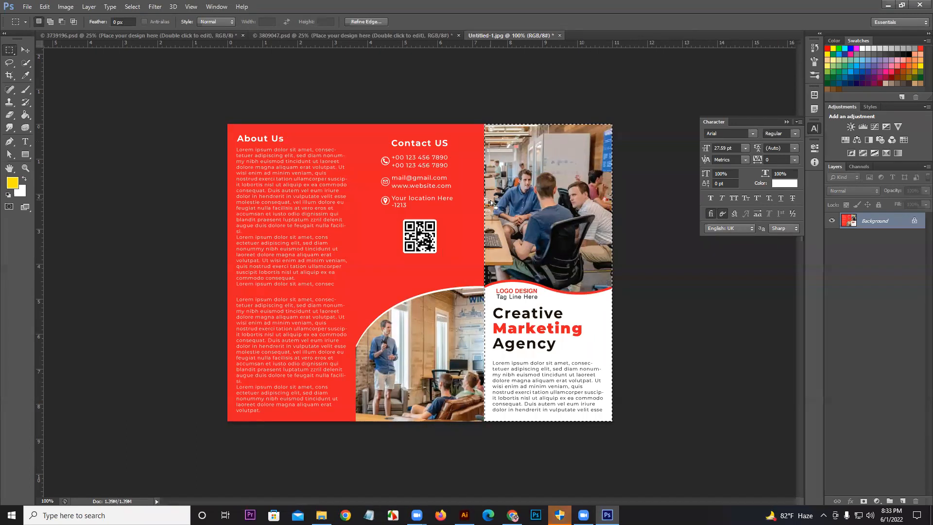
pyautogui.hotkey('ctrl', 'x')
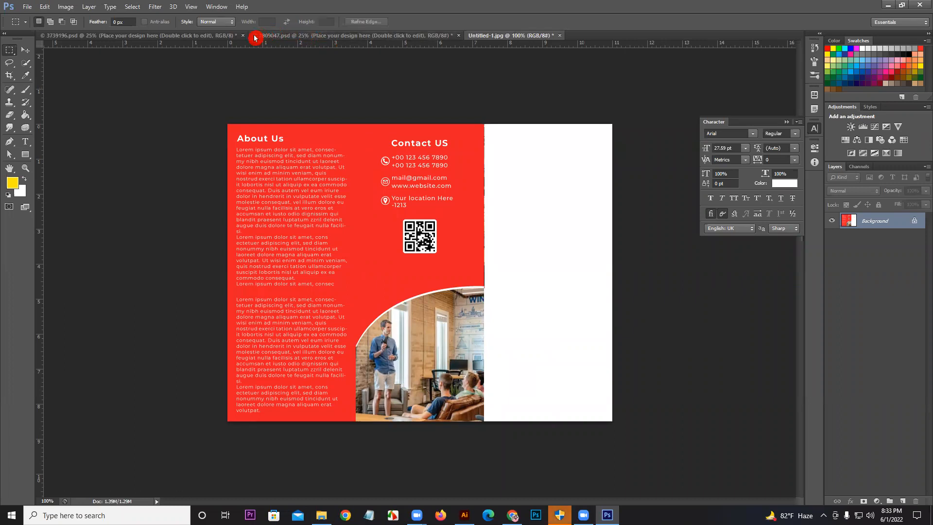
# Open the smart objects of the "left" and "right 2" groups in 3739196.psd to identify their panels, returning to the mockup each time
pyautogui.click(202, 36)
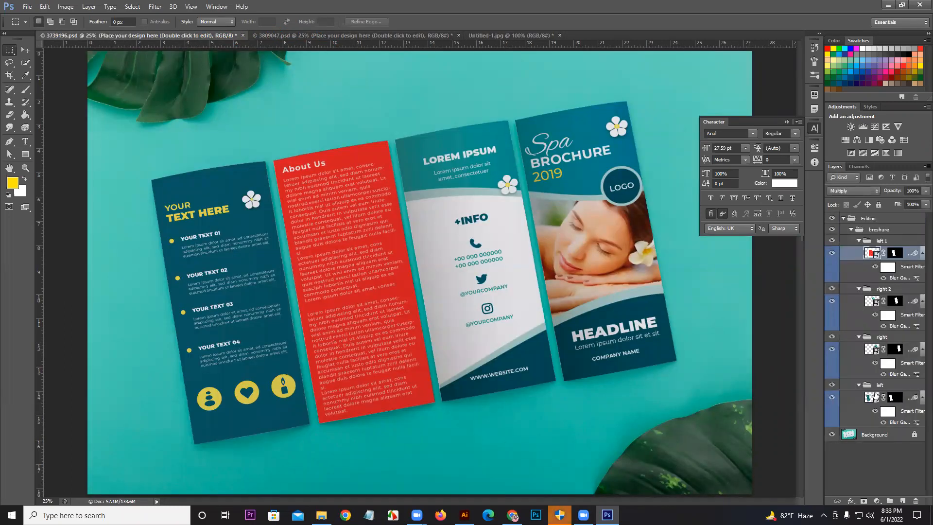
pyautogui.doubleClick(873, 398)
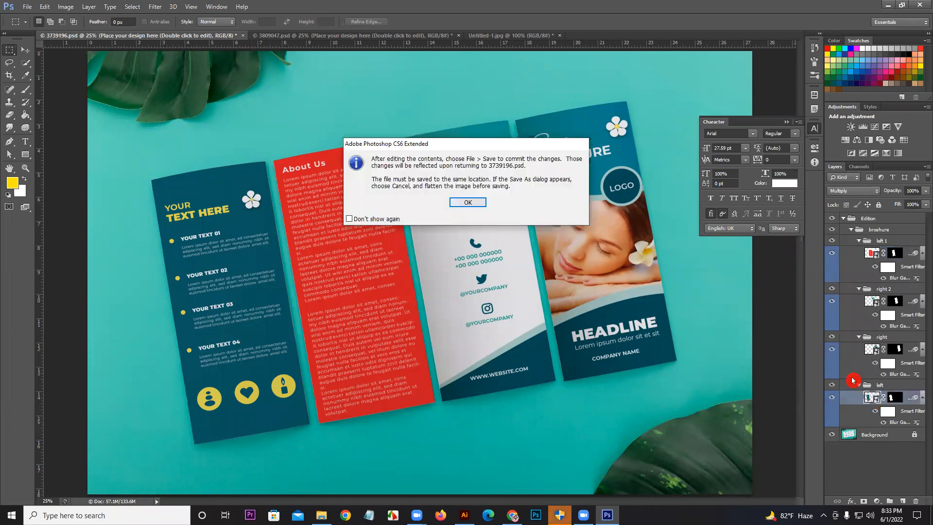
pyautogui.click(475, 202)
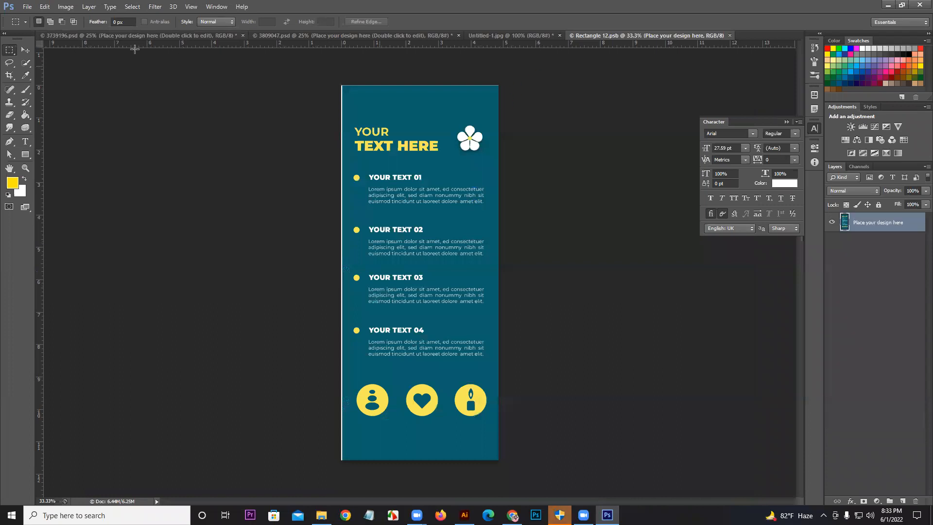
pyautogui.click(109, 35)
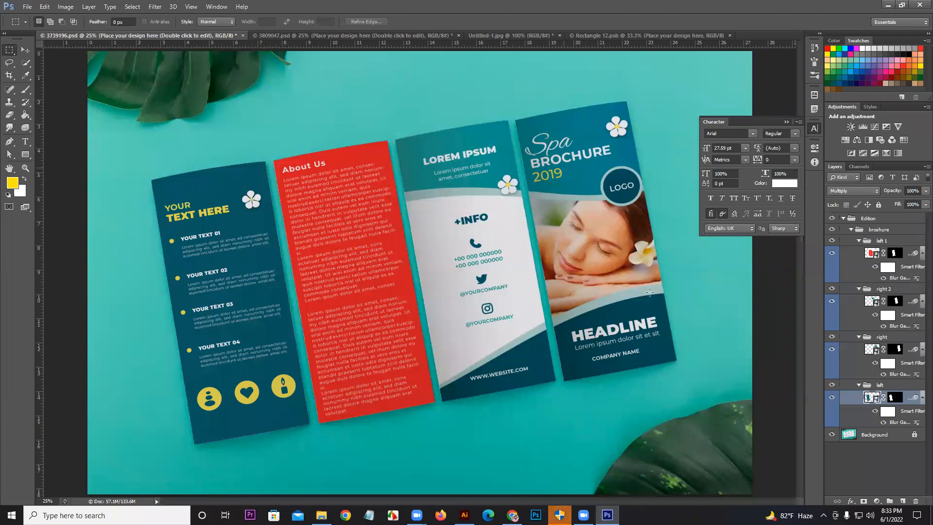
pyautogui.doubleClick(876, 305)
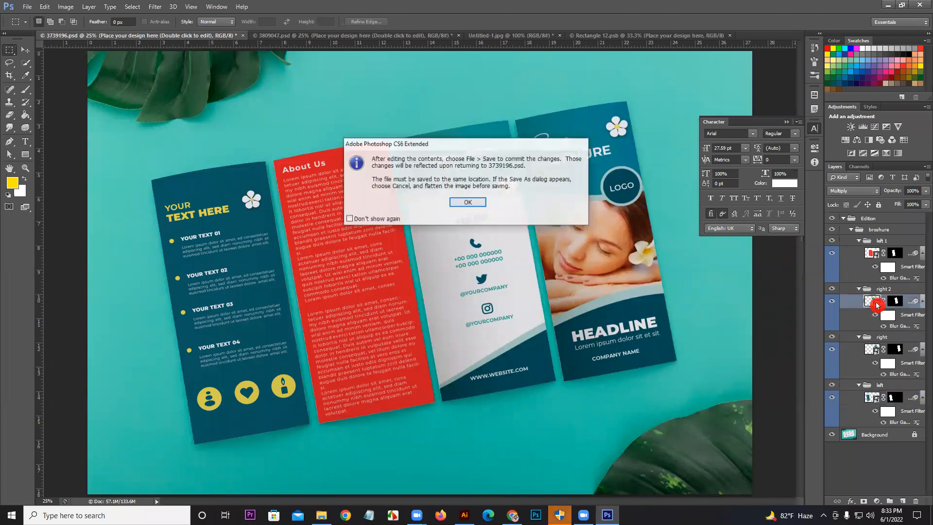
pyautogui.click(464, 202)
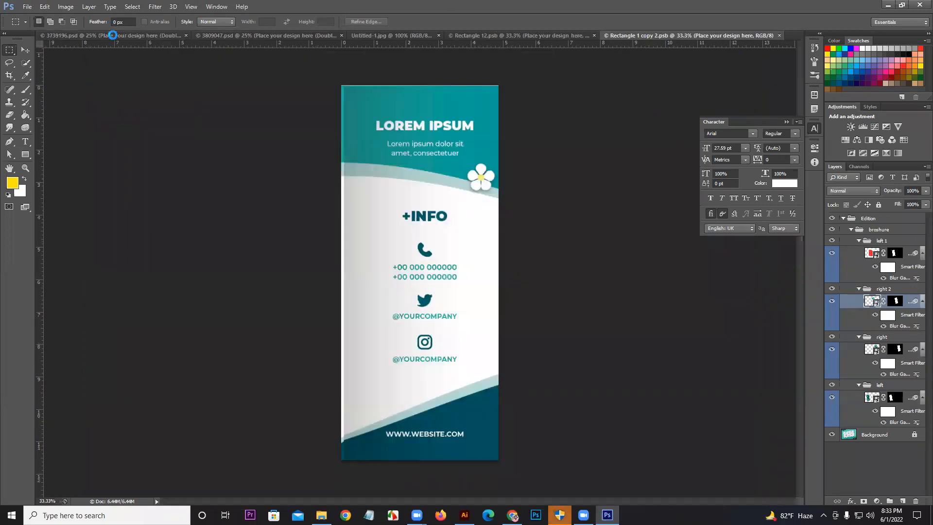
pyautogui.hotkey('ctrl', 'Tab')
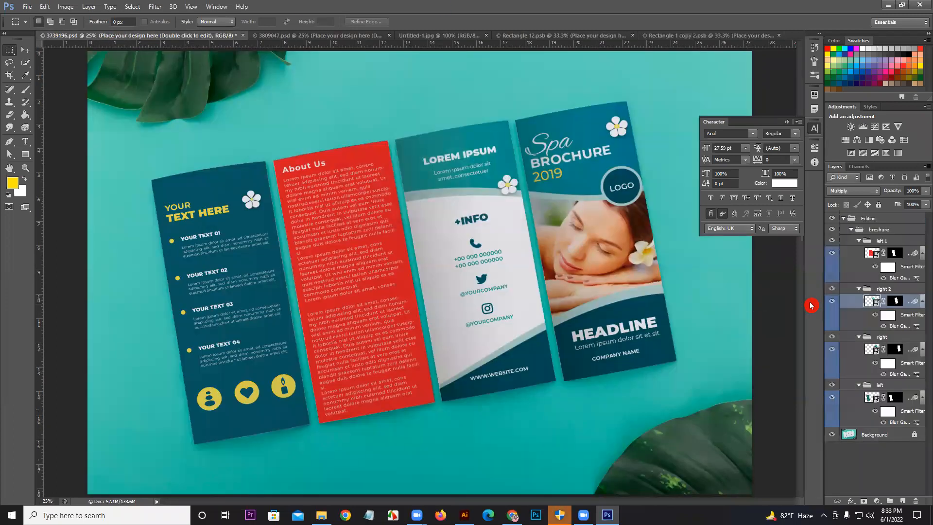
# Open the smart object of the "right" group and paste the cut cover panel over the Spa Brochure design
pyautogui.doubleClick(874, 350)
pyautogui.click(469, 202)
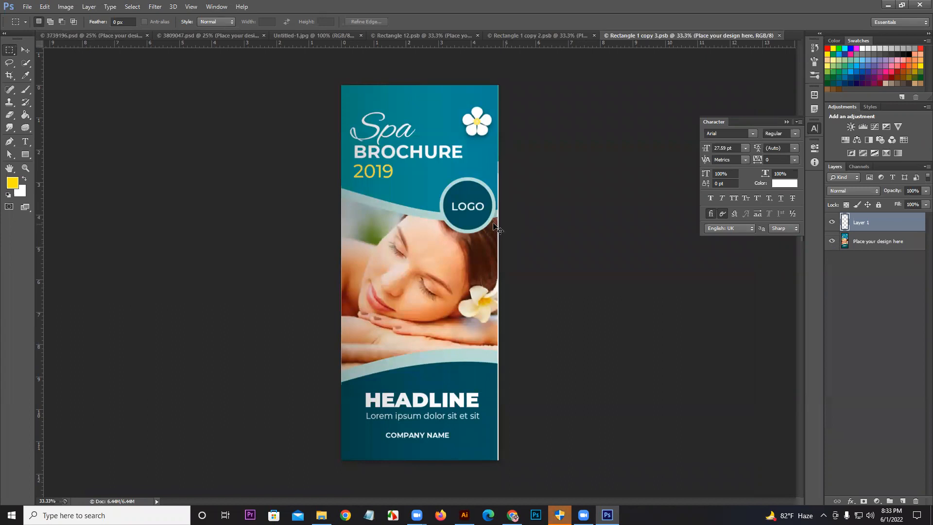
pyautogui.hotkey('ctrl', 'v')
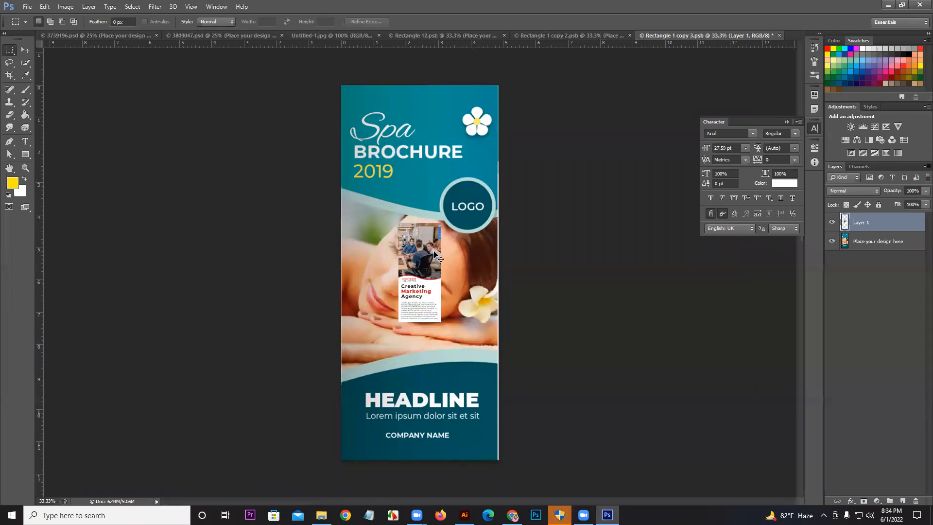
# Convert the pasted cover panel layer to a smart object and scale it to about 380% to fill the canvas
pyautogui.rightClick(895, 225)
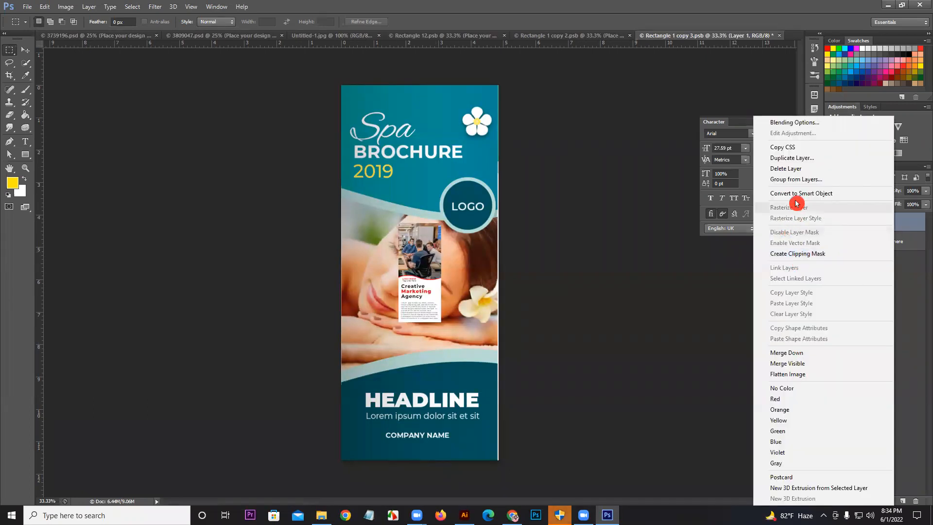
pyautogui.click(768, 193)
pyautogui.hotkey('ctrl', 't')
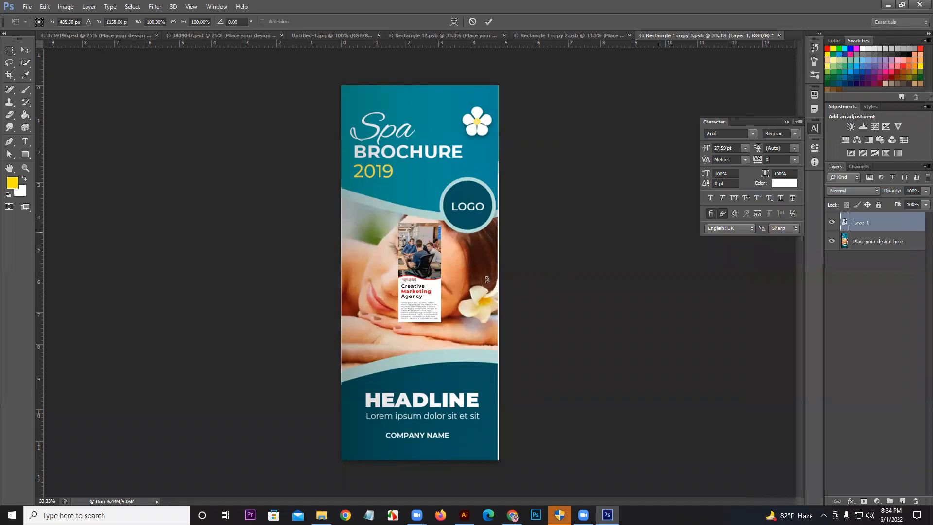
pyautogui.moveTo(469, 205); pyautogui.dragTo(552, 100)
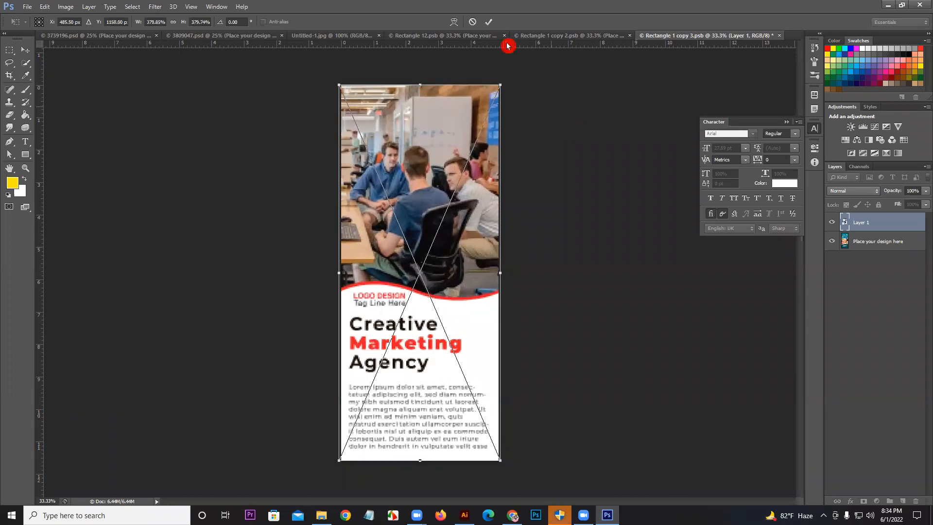
pyautogui.click(489, 21)
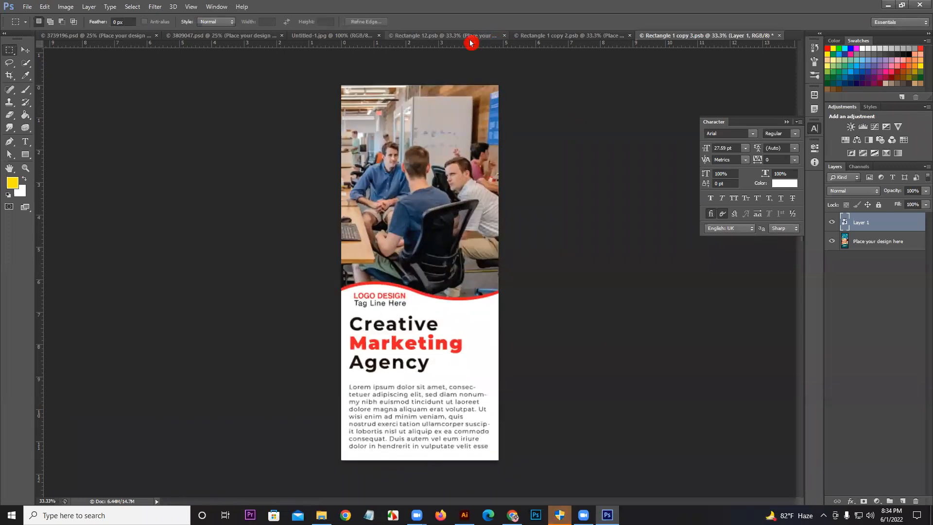
# Save and close Rectangle 1 copy 3.psb, and compare the 3809047.psd mockup with the remaining panels in Untitled-1.jpg
pyautogui.hotkey('ctrl', 's')
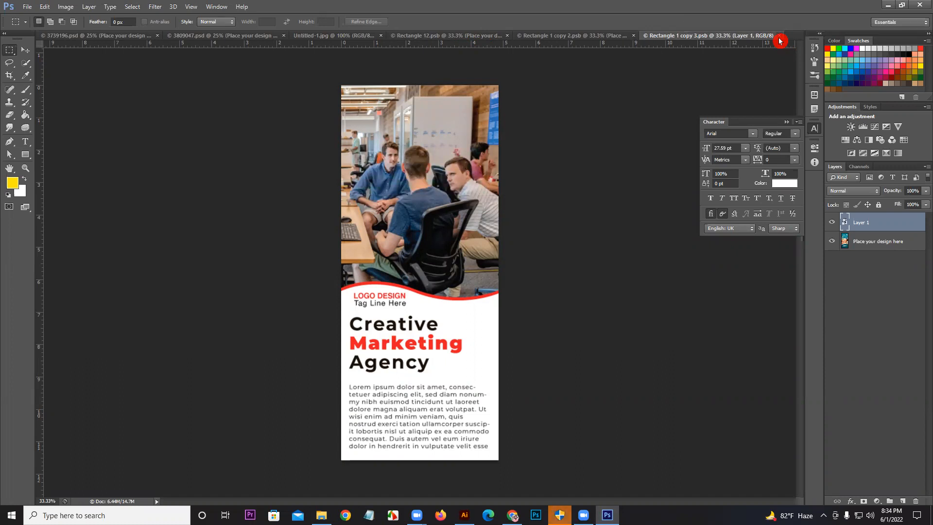
pyautogui.click(780, 41)
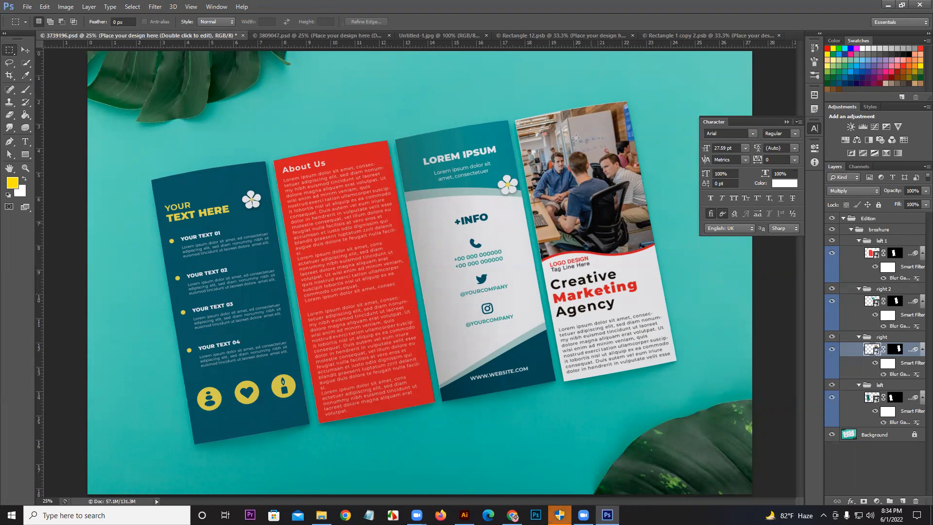
pyautogui.click(315, 36)
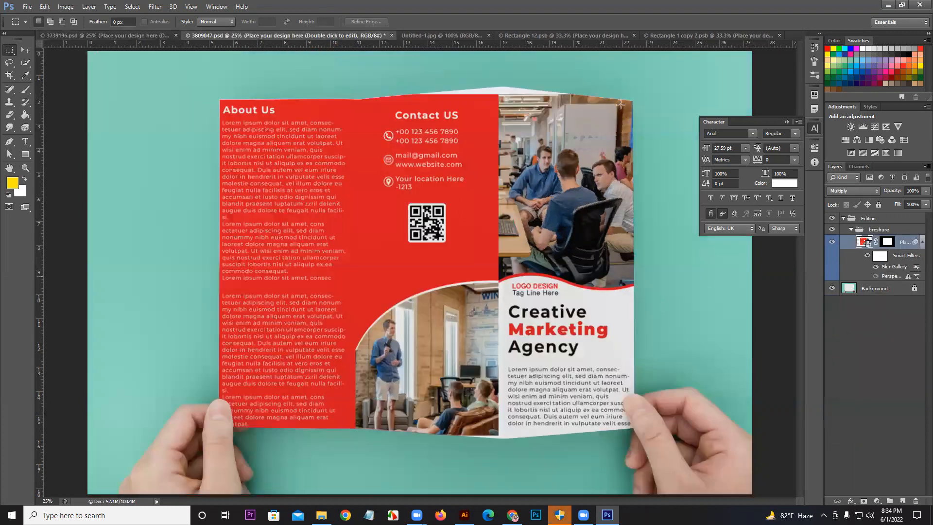
pyautogui.click(445, 36)
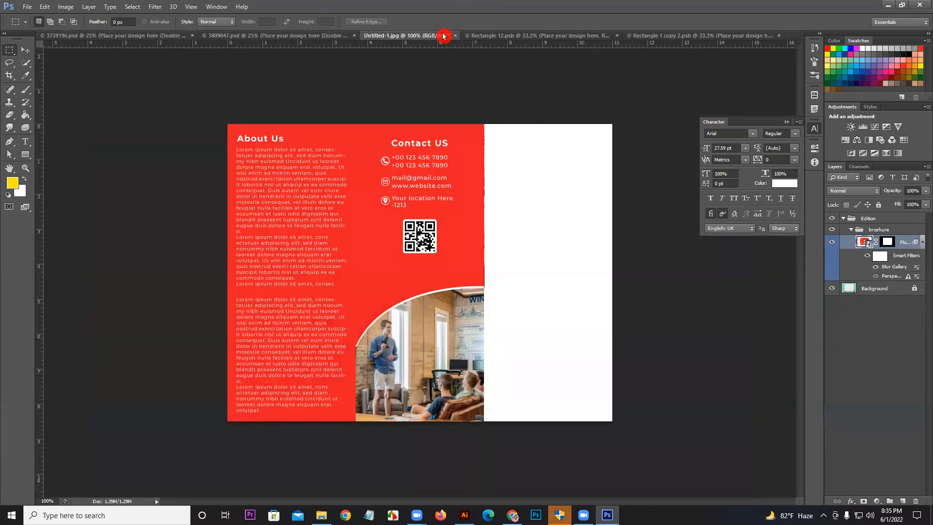